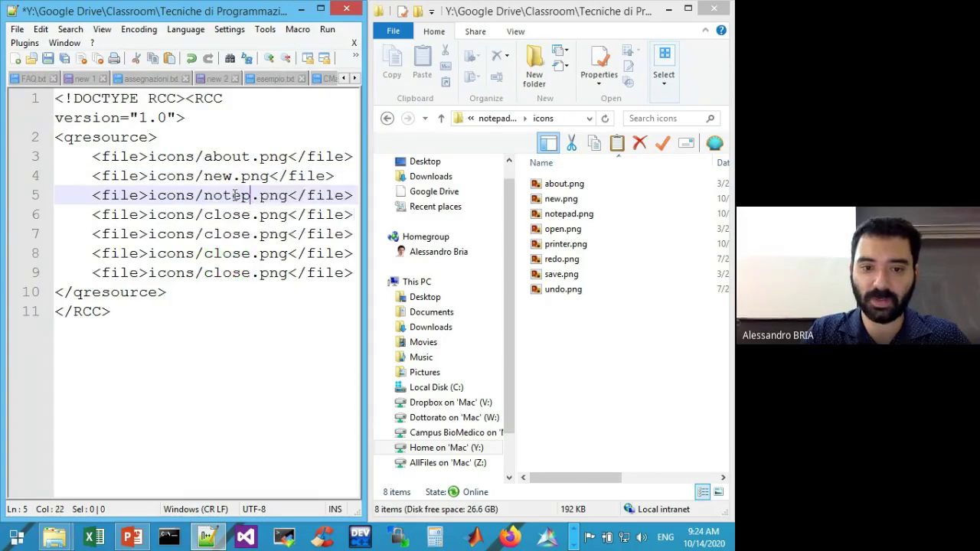
# Replace the close placeholders on lines 6 to 8 of the resource list with open, printer and redo
pyautogui.doubleClick(227, 252)
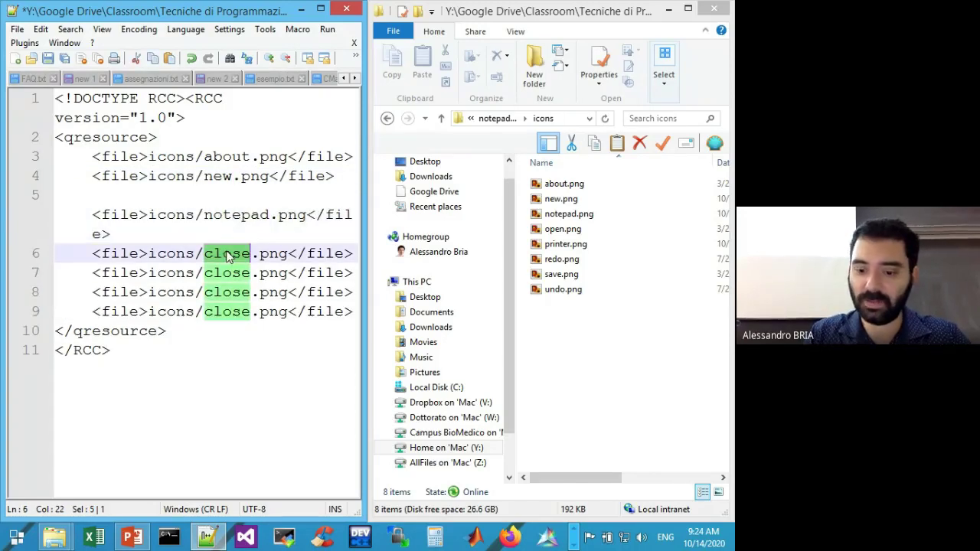
pyautogui.write('open')
pyautogui.click(234, 274)
pyautogui.doubleClick(235, 276)
pyautogui.write('printer')
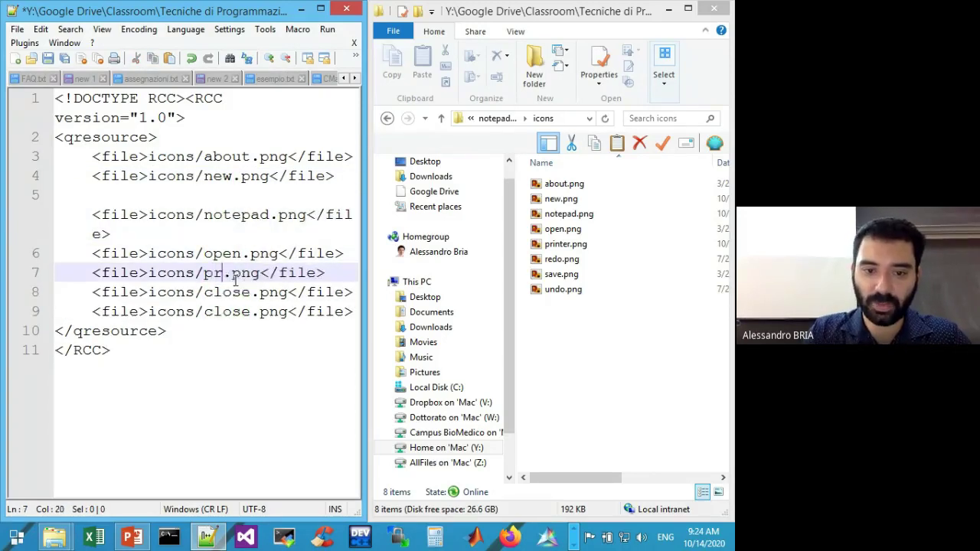
pyautogui.doubleClick(230, 330)
pyautogui.write('redo')
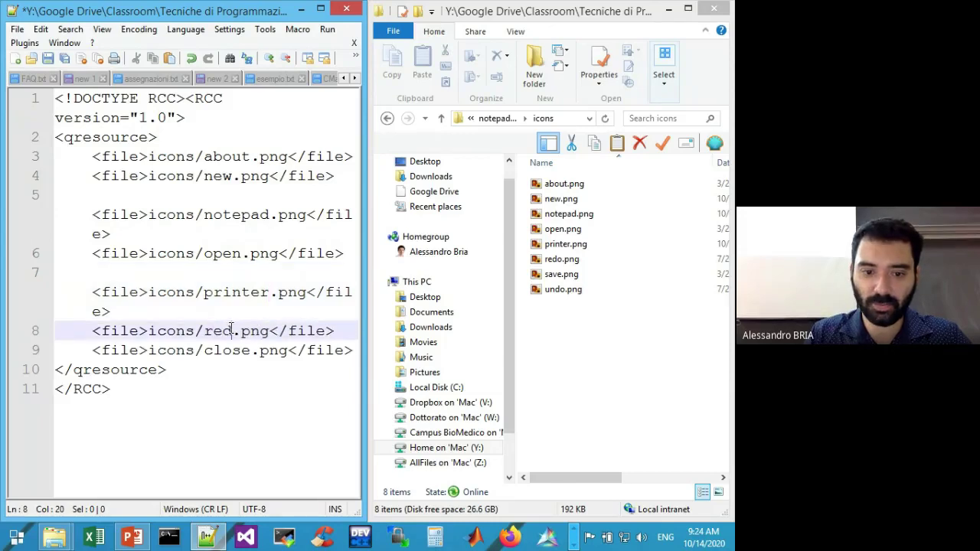
# Duplicate the remaining close.png line and rename the two entries as save.png and undo.png
pyautogui.press('End')
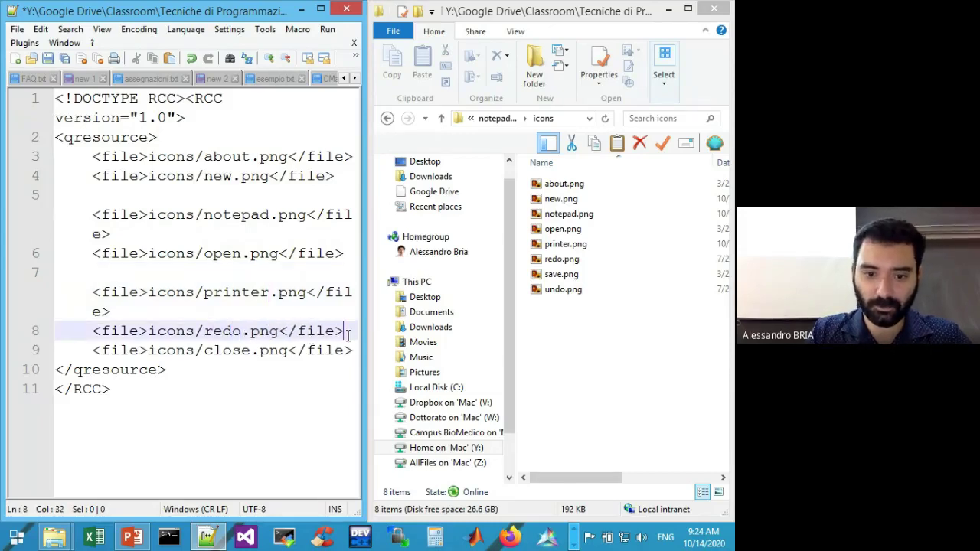
pyautogui.press('Down')
pyautogui.hotkey('ctrl', 'd')
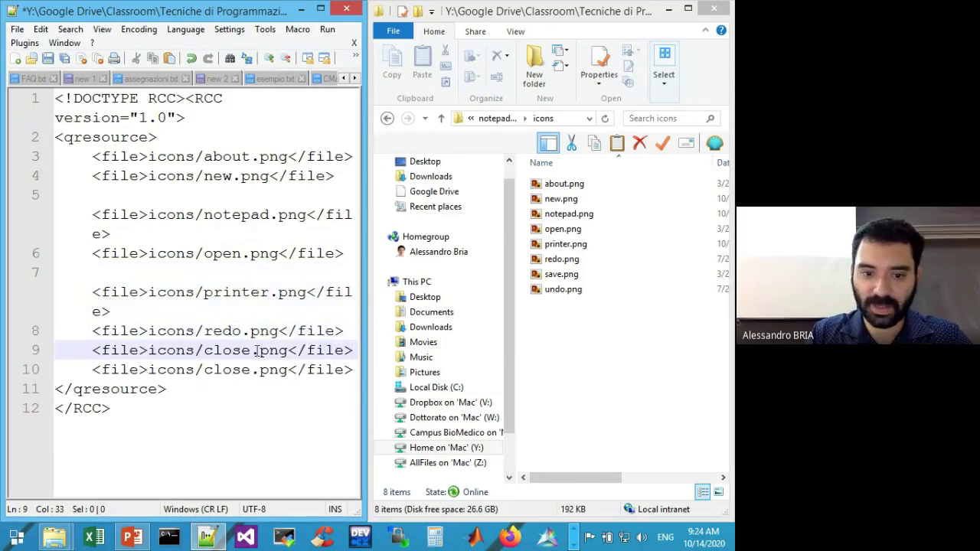
pyautogui.doubleClick(234, 350)
pyautogui.write('save')
pyautogui.doubleClick(227, 370)
pyautogui.write('undo')
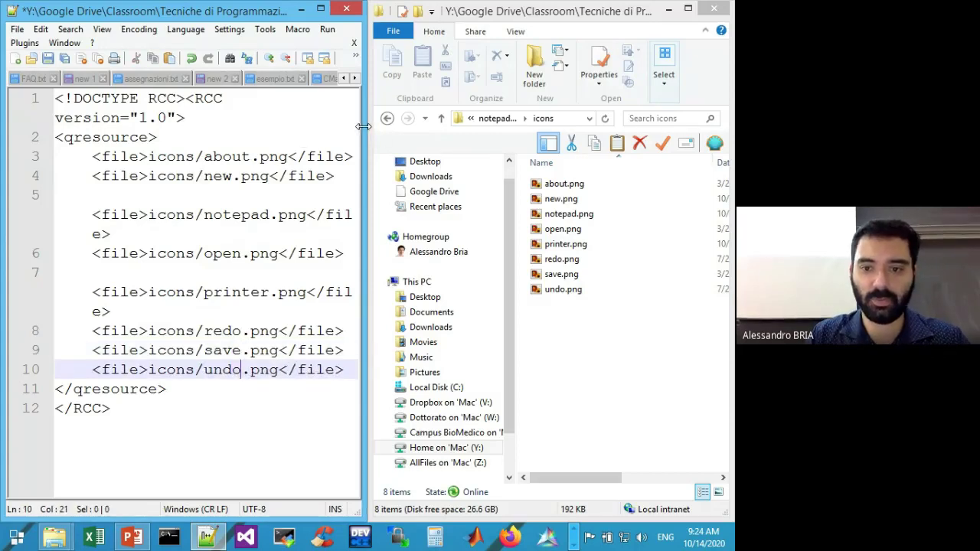
# Widen the editor window so the entries fit on one line, then save and close resources.qrc
pyautogui.moveTo(363, 125); pyautogui.dragTo(516, 138)
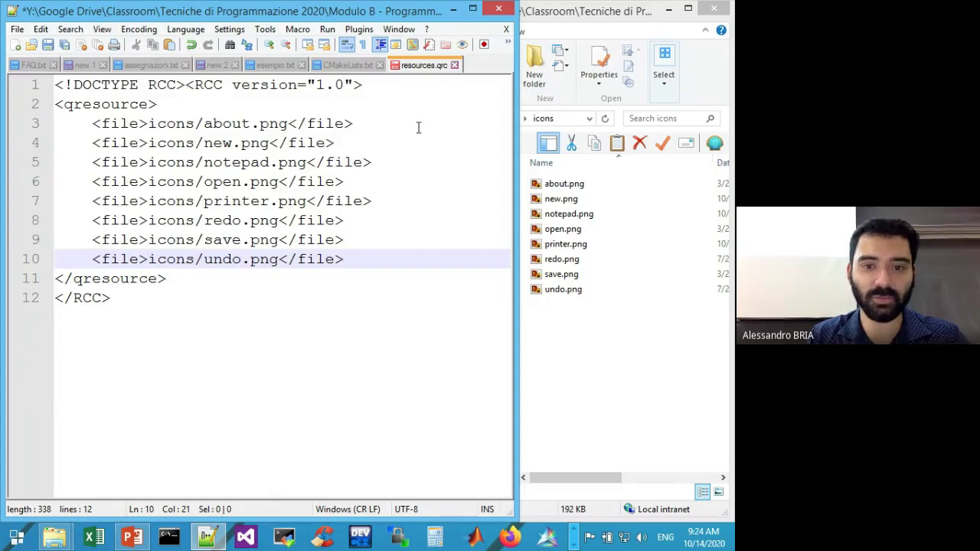
pyautogui.hotkey('ctrl', 's')
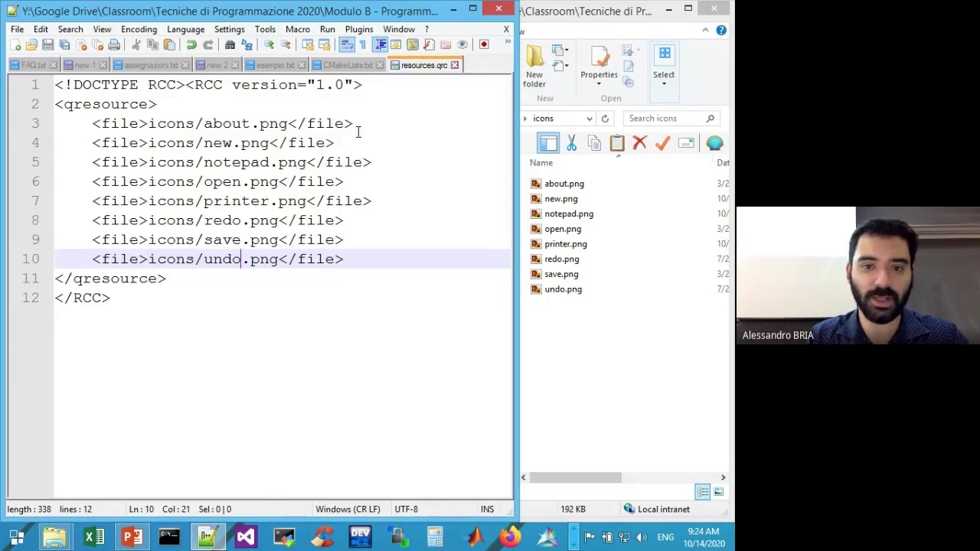
pyautogui.click(455, 65)
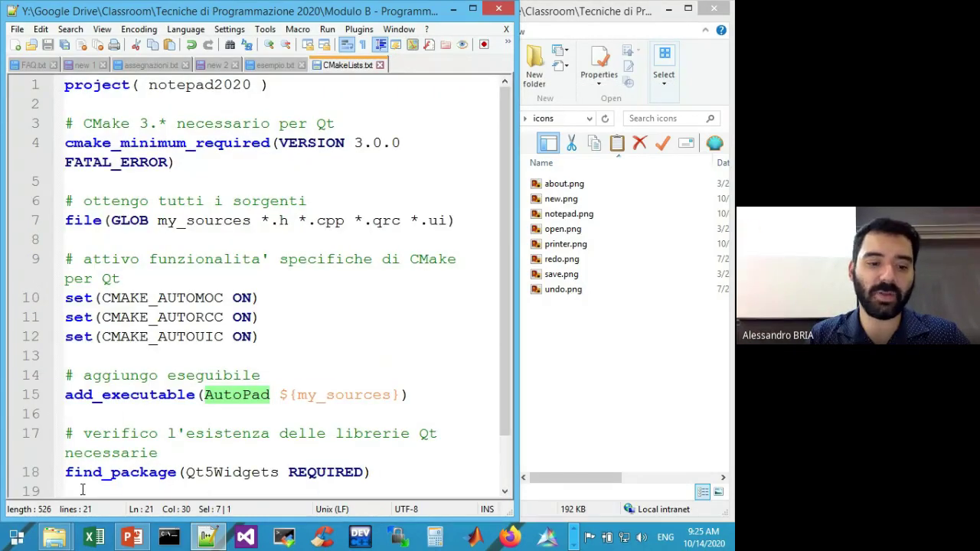
# Switch to File Explorer, go up to the notepad-inclasse-2020 folder and examine its project files and icons folder
pyautogui.moveTo(56, 541)
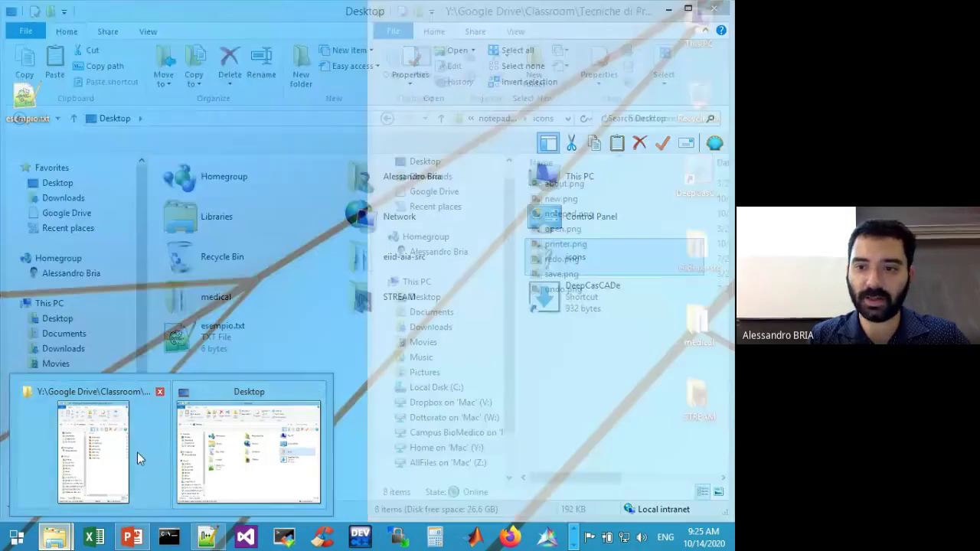
pyautogui.click(135, 454)
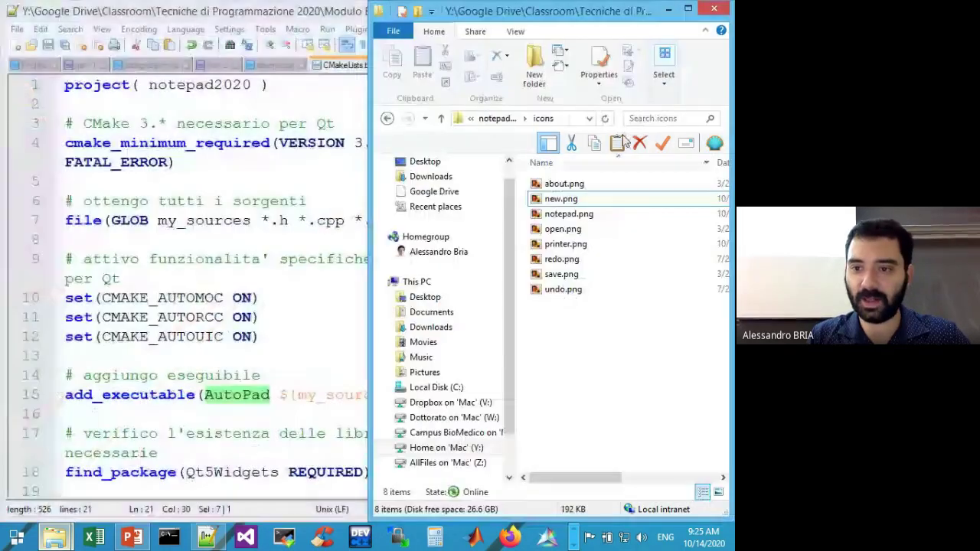
pyautogui.click(514, 118)
pyautogui.moveTo(521, 11); pyautogui.dragTo(583, 46)
pyautogui.click(150, 233)
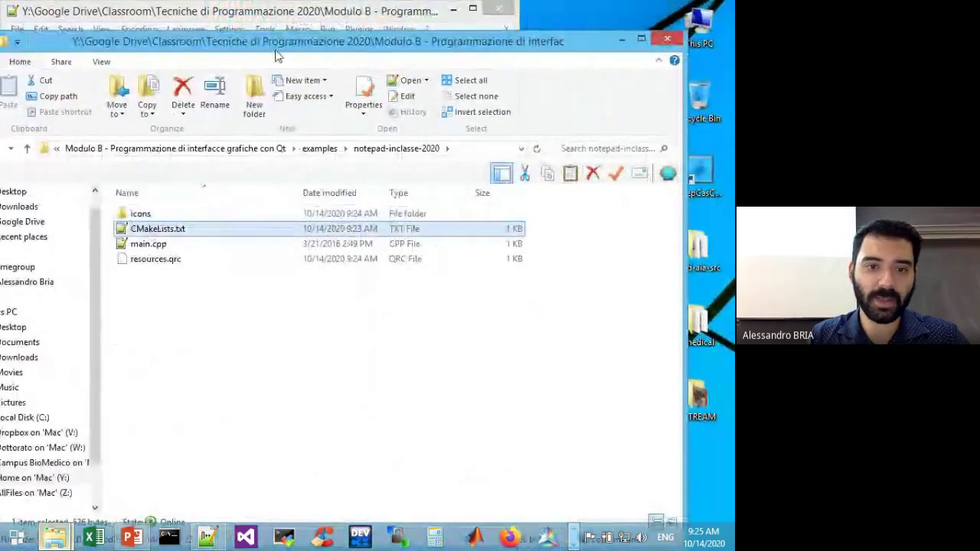
pyautogui.moveTo(278, 49); pyautogui.dragTo(378, 46)
pyautogui.keyDown('ctrl'); pyautogui.click(251, 262); pyautogui.keyUp('ctrl')
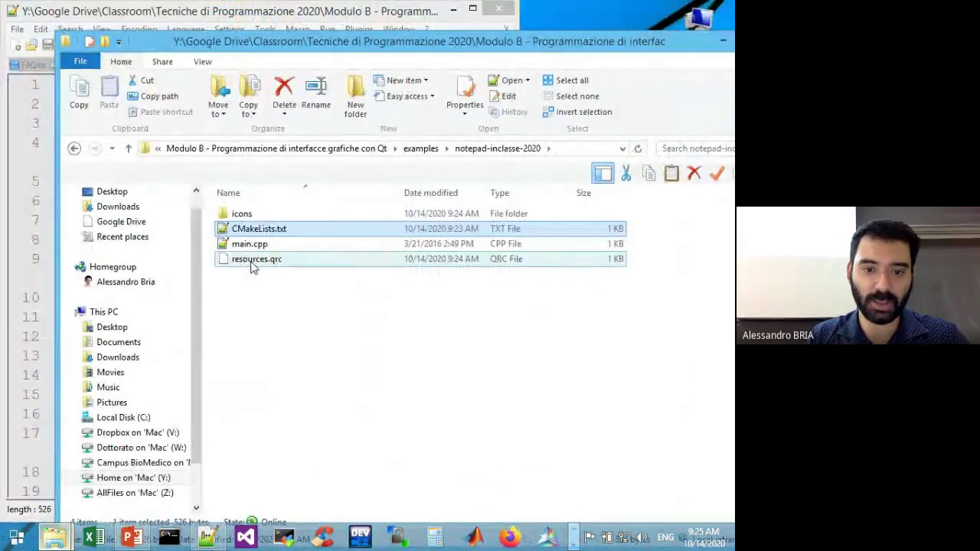
pyautogui.keyDown('ctrl'); pyautogui.click(251, 262); pyautogui.keyUp('ctrl')
pyautogui.click(241, 216)
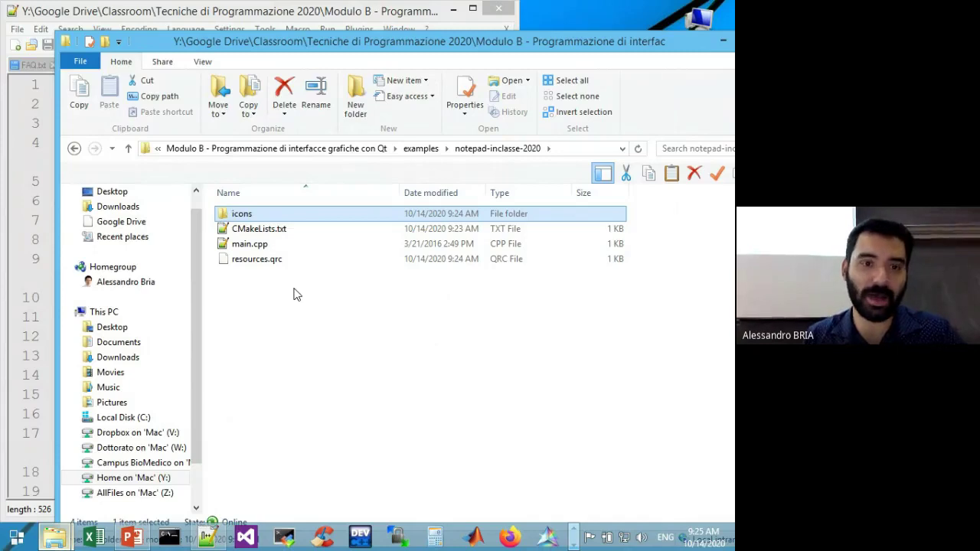
# Open main.cpp to review its code, then close the file and minimize the editor
pyautogui.doubleClick(276, 249)
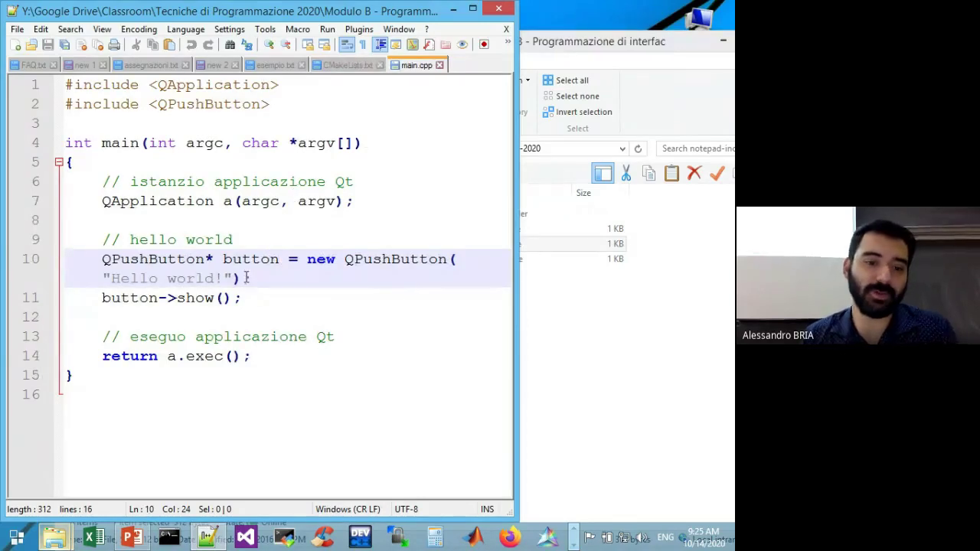
pyautogui.click(442, 65)
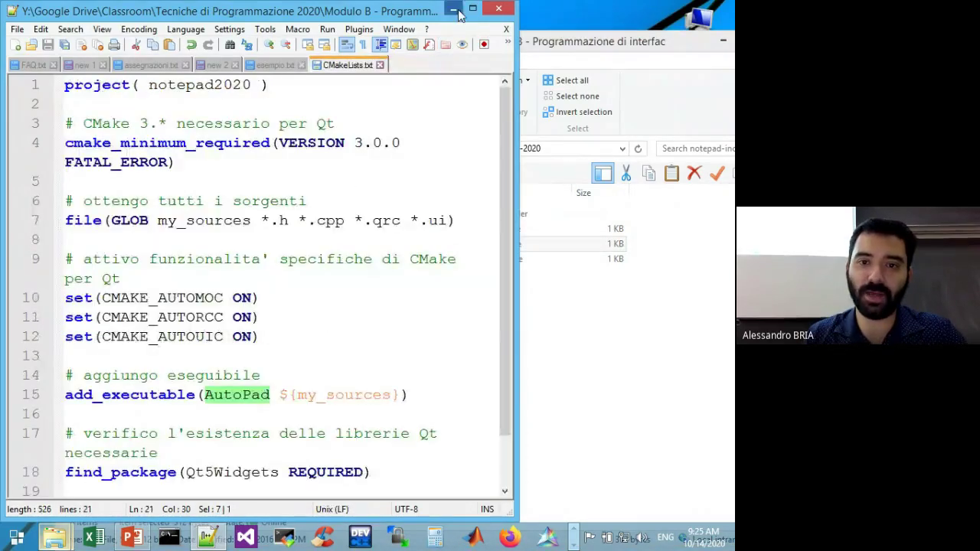
pyautogui.click(453, 10)
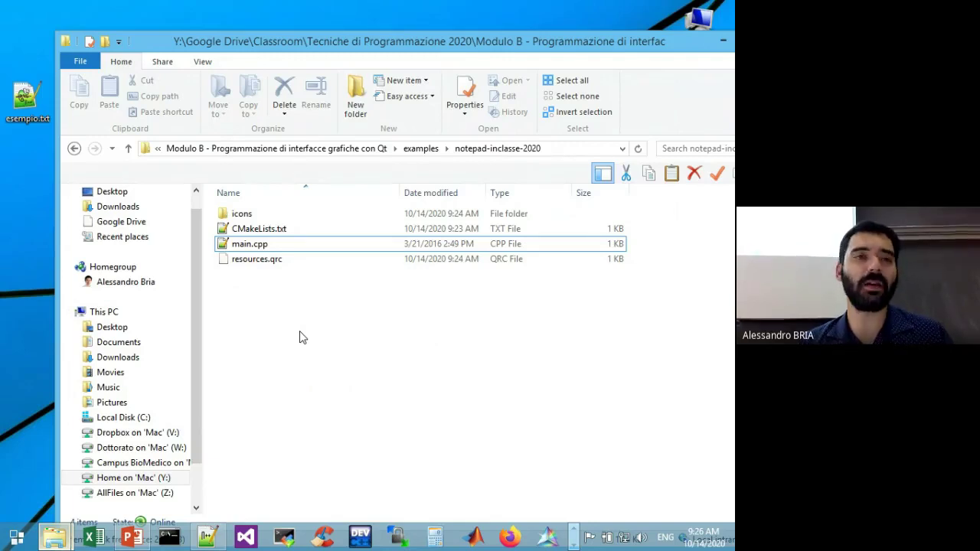
# Create a new document in a maximized Notepad++ and write the entry "- gestione della finestra principale > MainWindow"
pyautogui.click(207, 536)
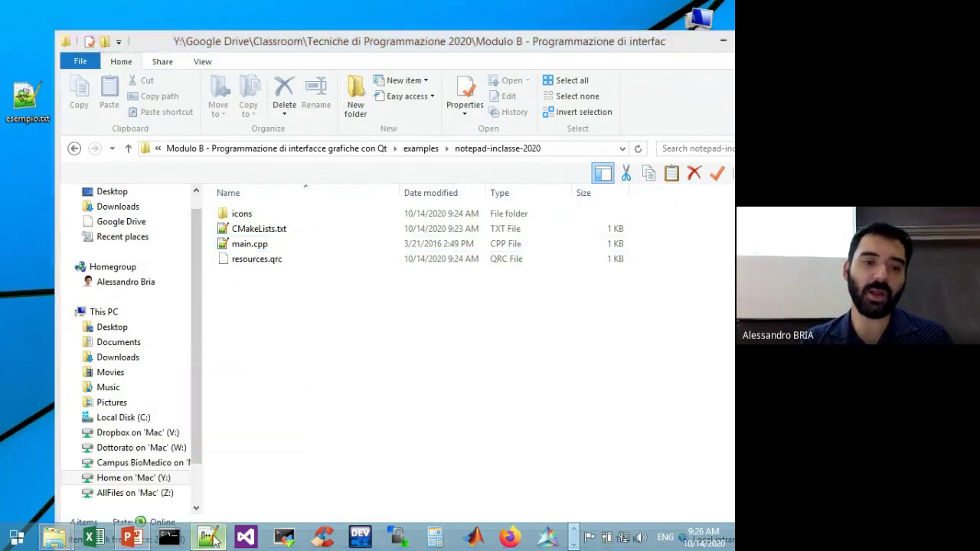
pyautogui.click(17, 45)
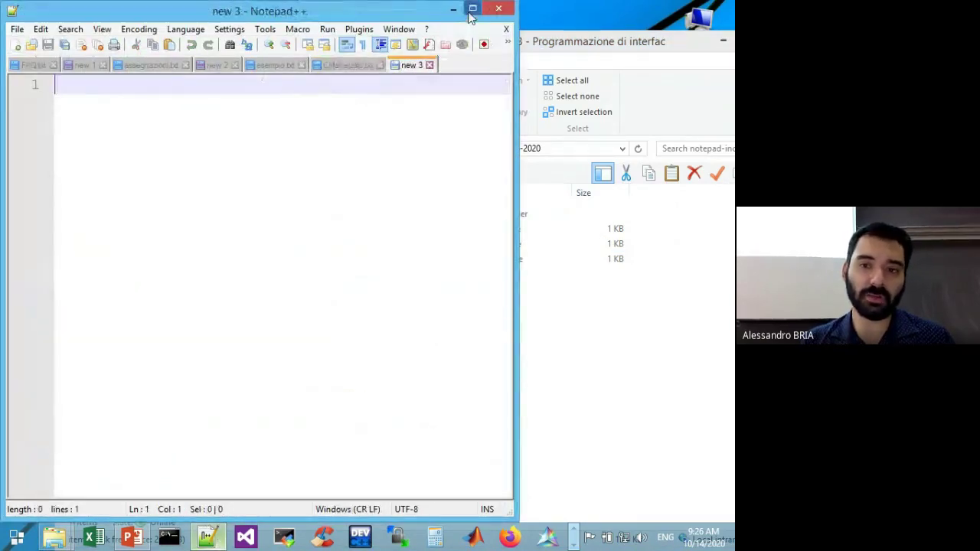
pyautogui.click(473, 8)
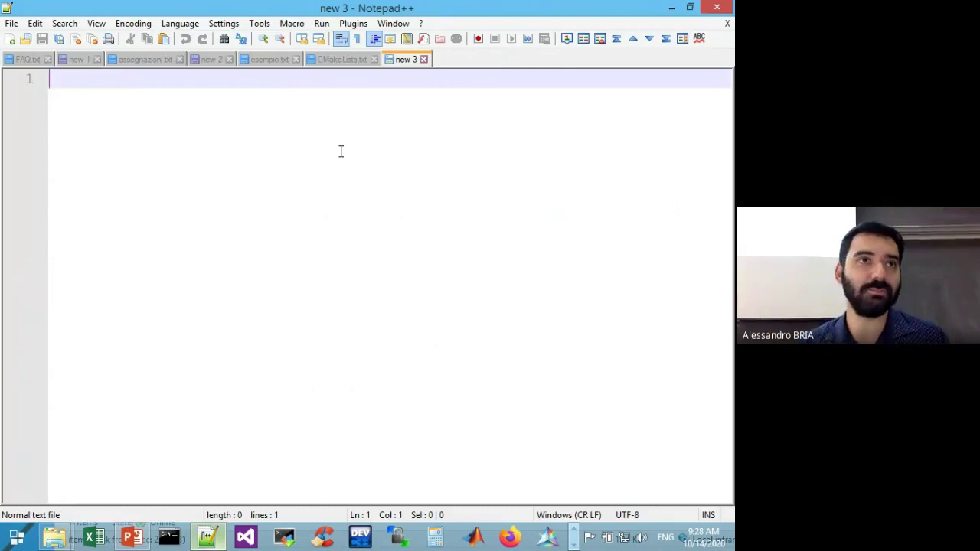
pyautogui.scroll(1, 341, 150)
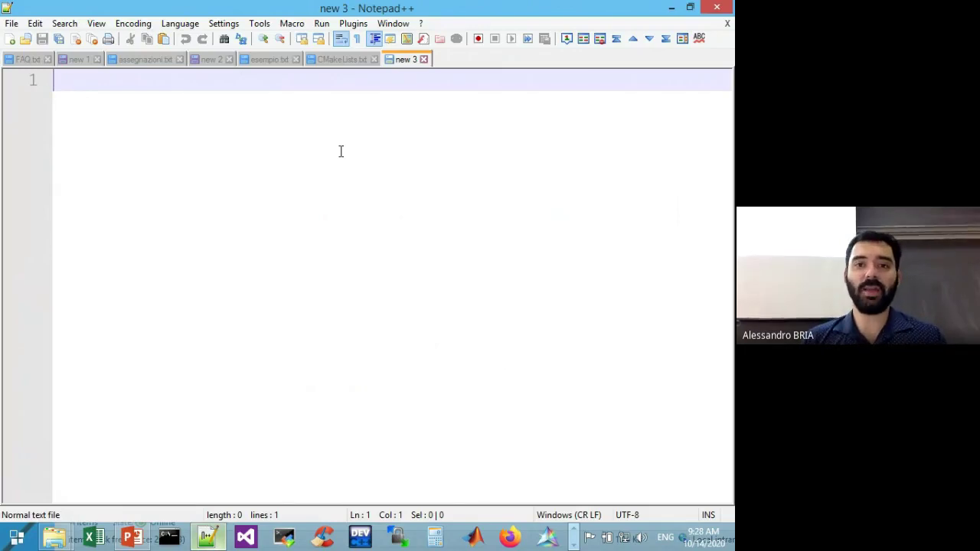
pyautogui.write('- gestione della finestra principale')
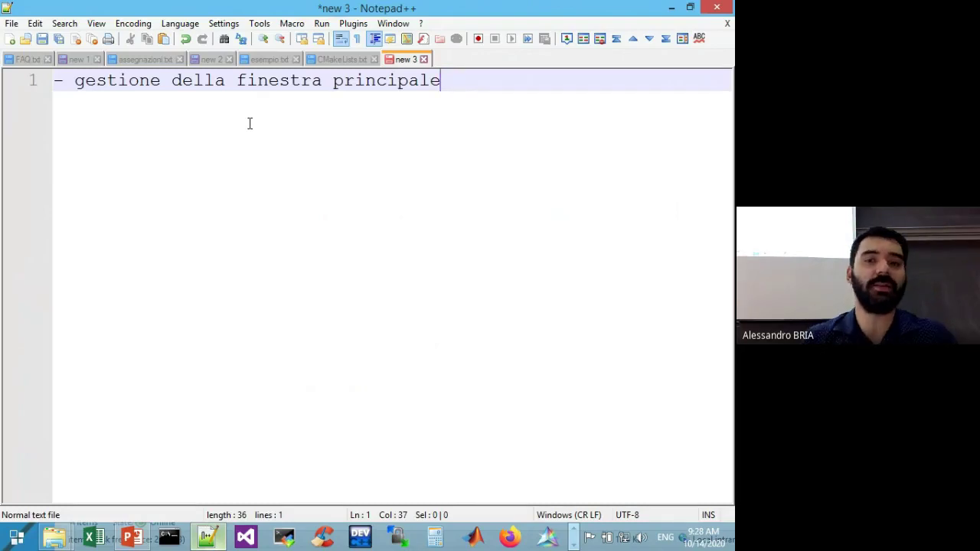
pyautogui.write('>')
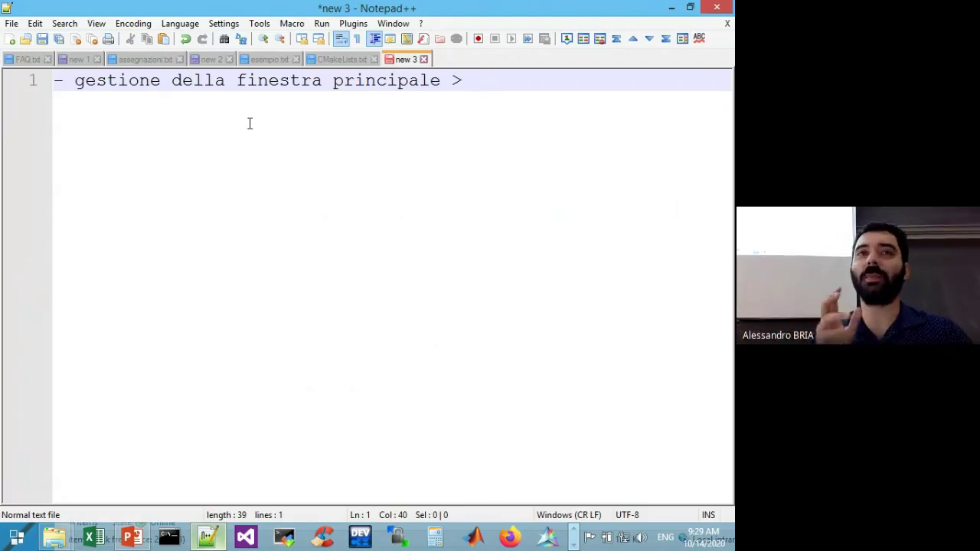
pyautogui.write('MainWindow')
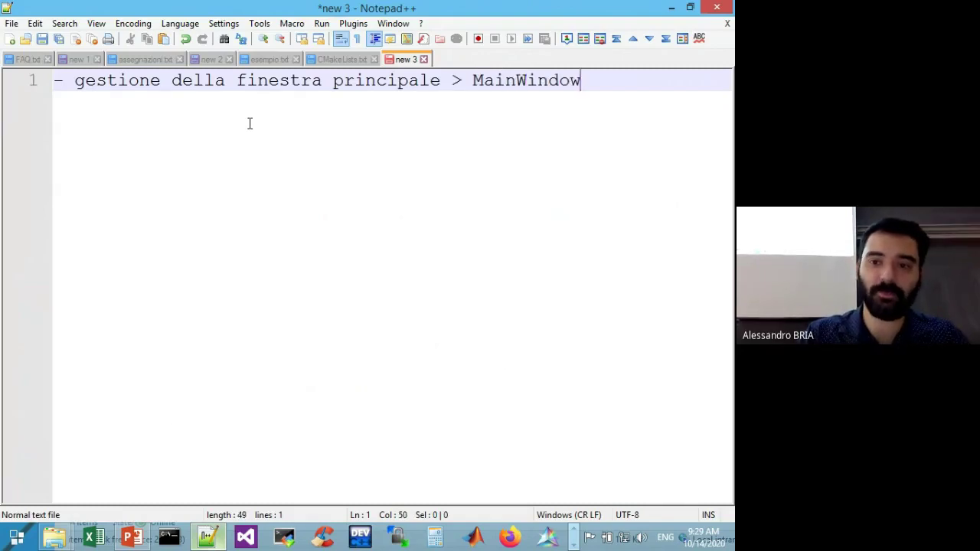
# Add a second line reading "- correzione automatica del testo >"
pyautogui.press('Return')
pyautogui.write('-')
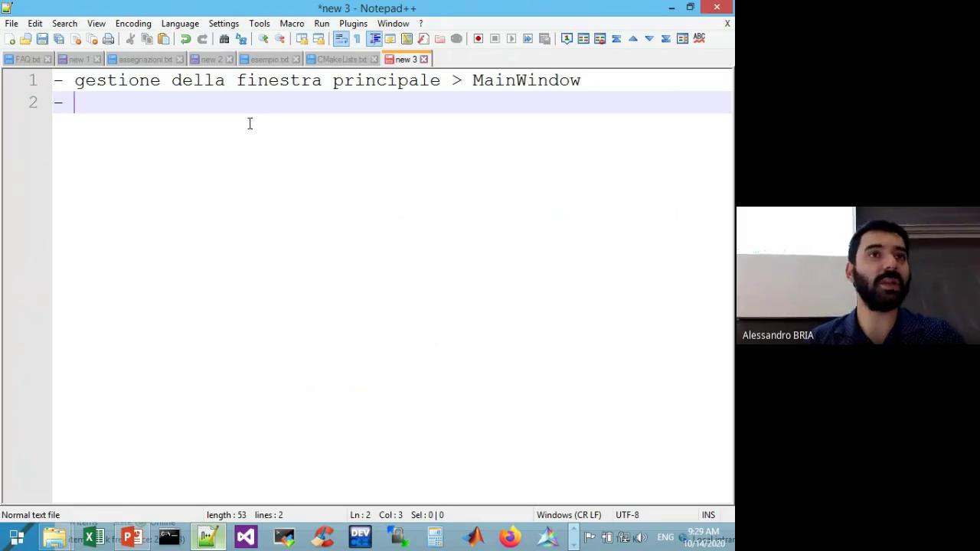
pyautogui.write('correz')
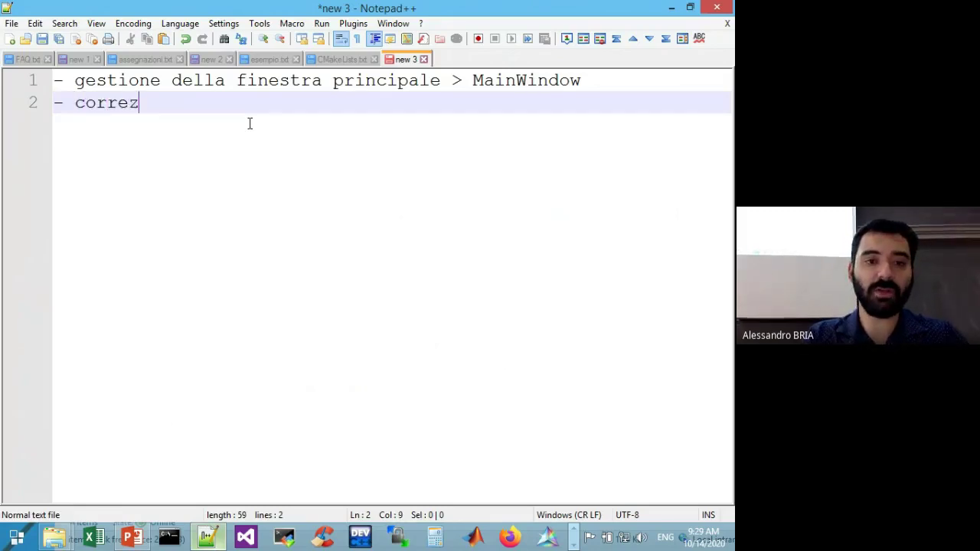
pyautogui.write('ione automatica del tes')
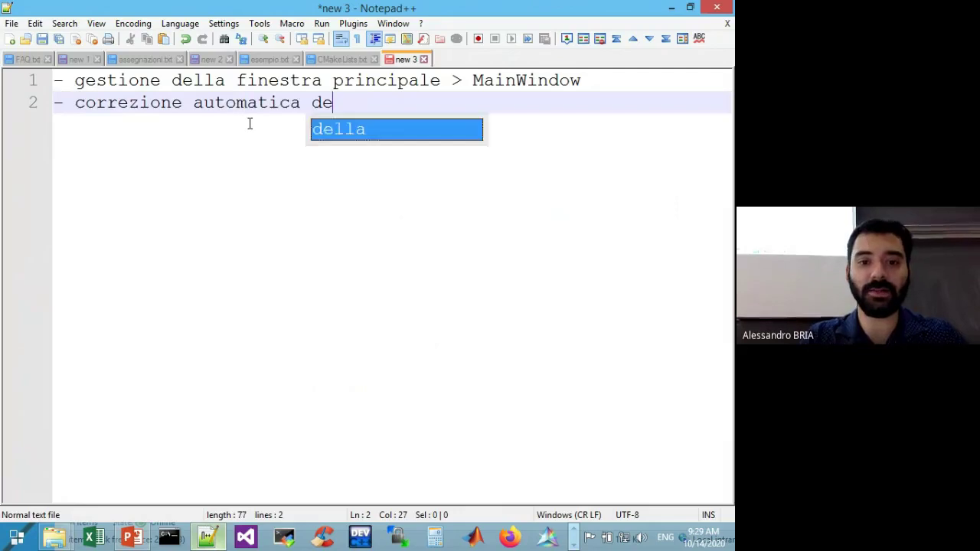
pyautogui.write('to >')
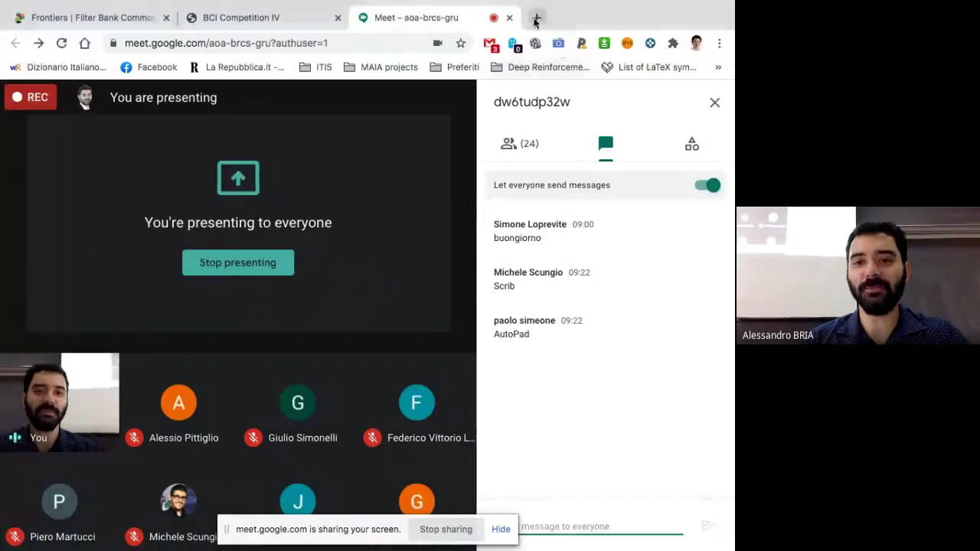
# Switch to Chrome and search Google in a new tab for "corrector" to check how the word is used
pyautogui.click(536, 17)
pyautogui.write('"corrector')
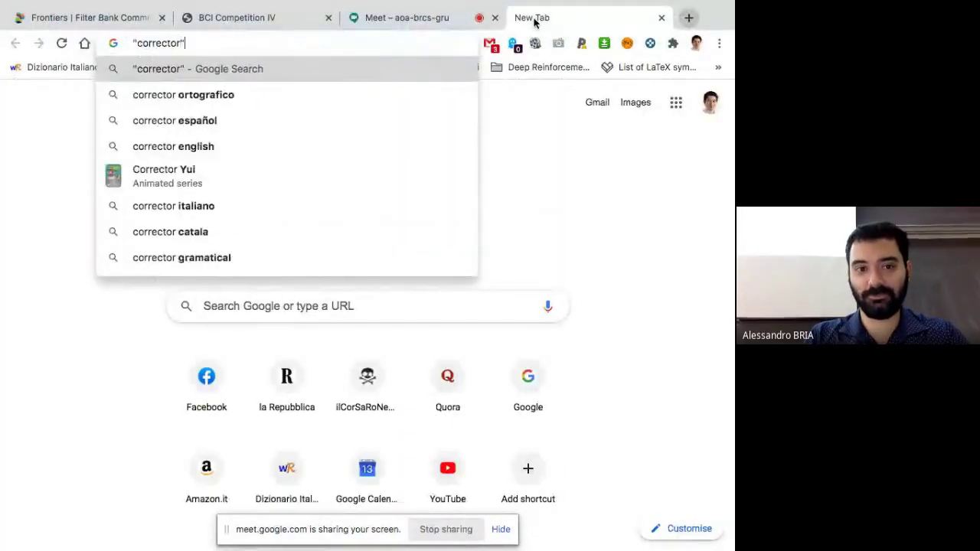
pyautogui.write('"')
pyautogui.press('Return')
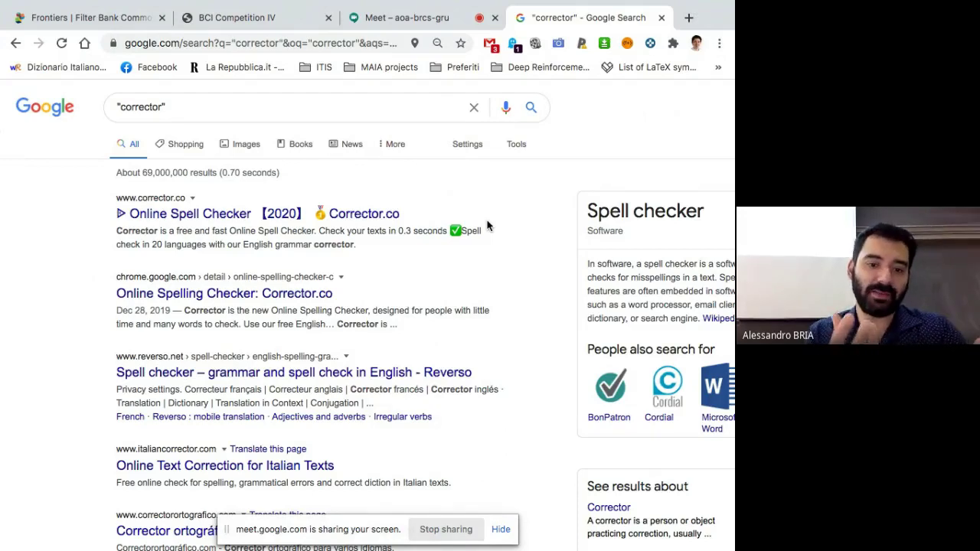
pyautogui.doubleClick(332, 244)
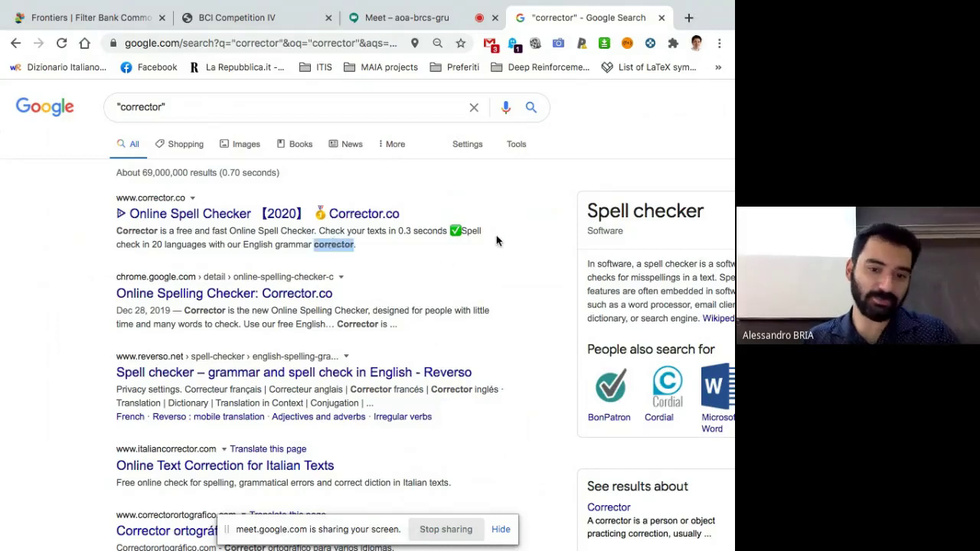
# Return to the Notepad++ outline and complete the automatic text correction line with the class name "Corrector"
pyautogui.hotkey('alt', 'Tab')
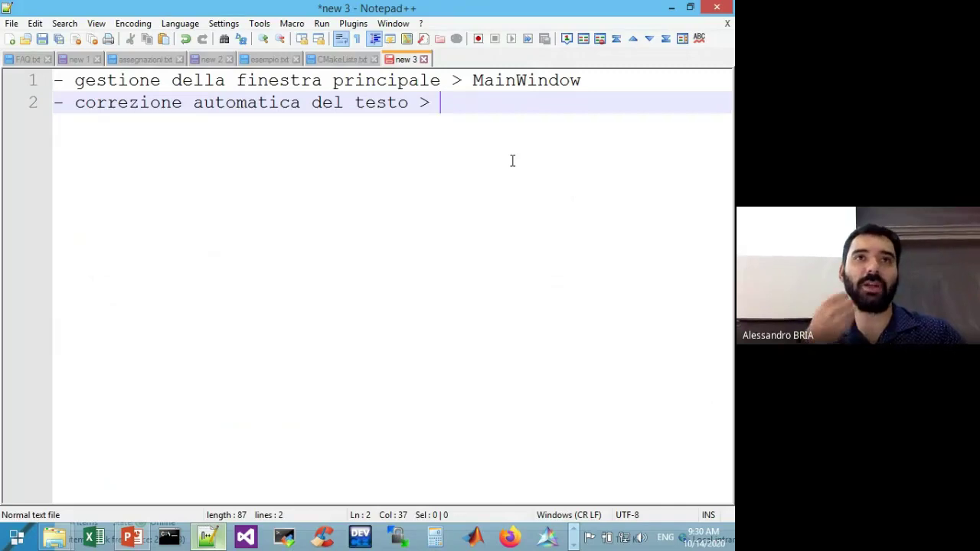
pyautogui.write('Corrector')
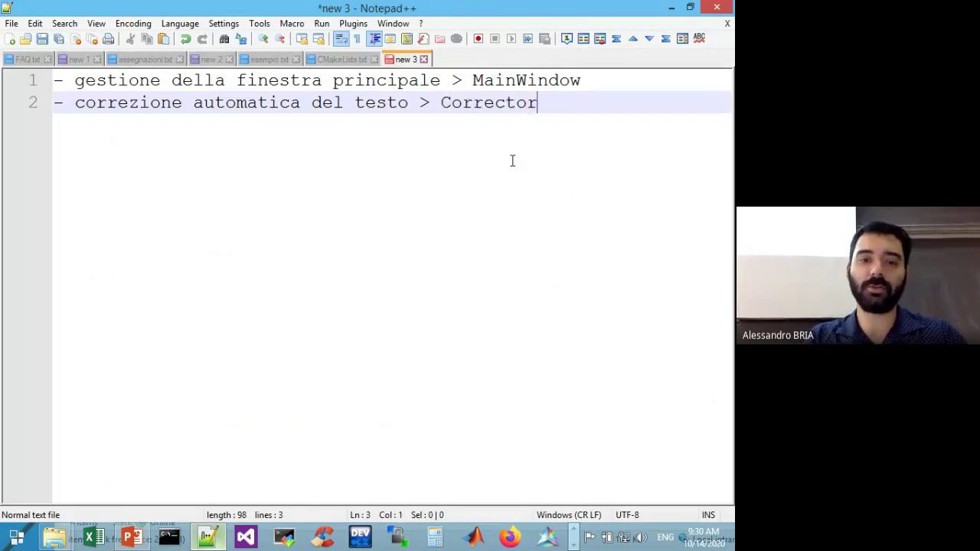
pyautogui.press('Return')
# Add a third line reading "- salvataggio del documento > SaveDocument"
pyautogui.write('-')
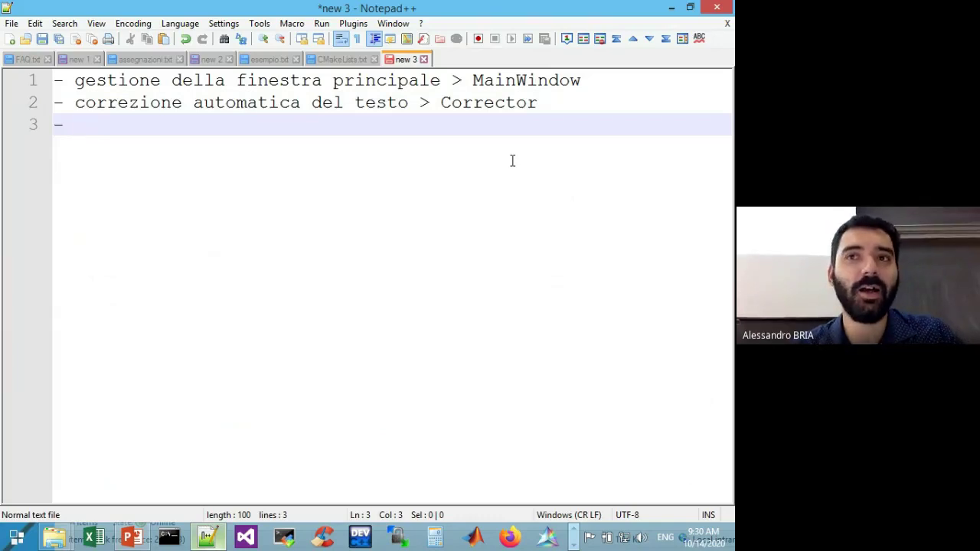
pyautogui.write('salvata')
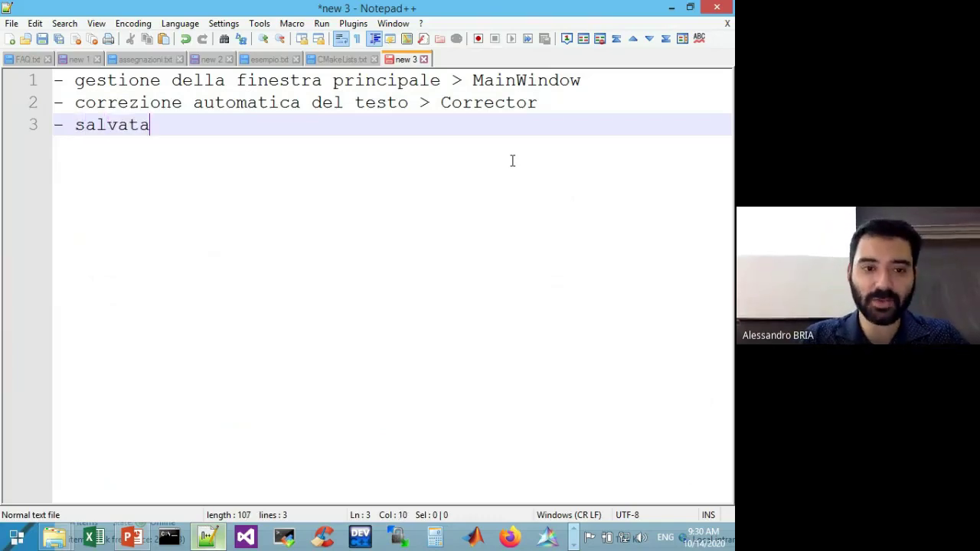
pyautogui.write('ggio del documento ')
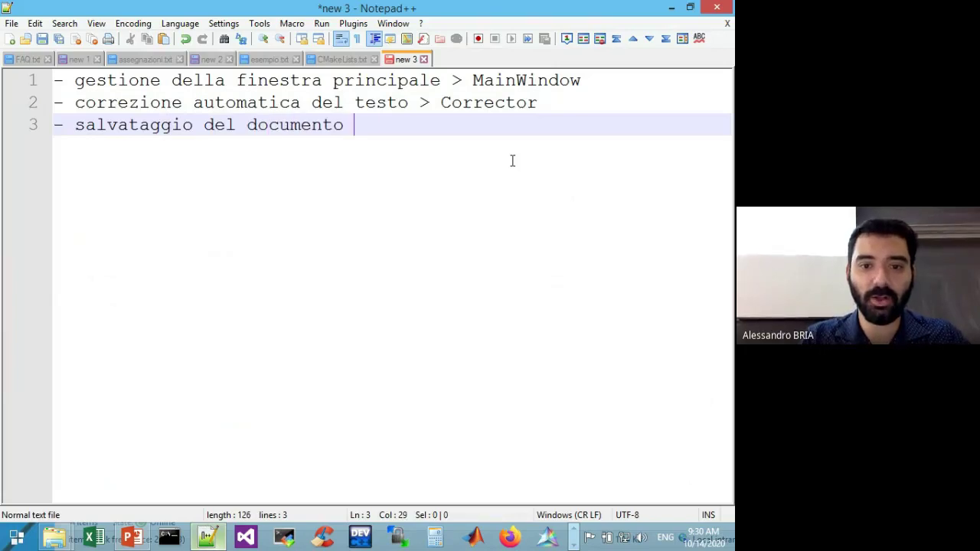
pyautogui.write('> Savedocu')
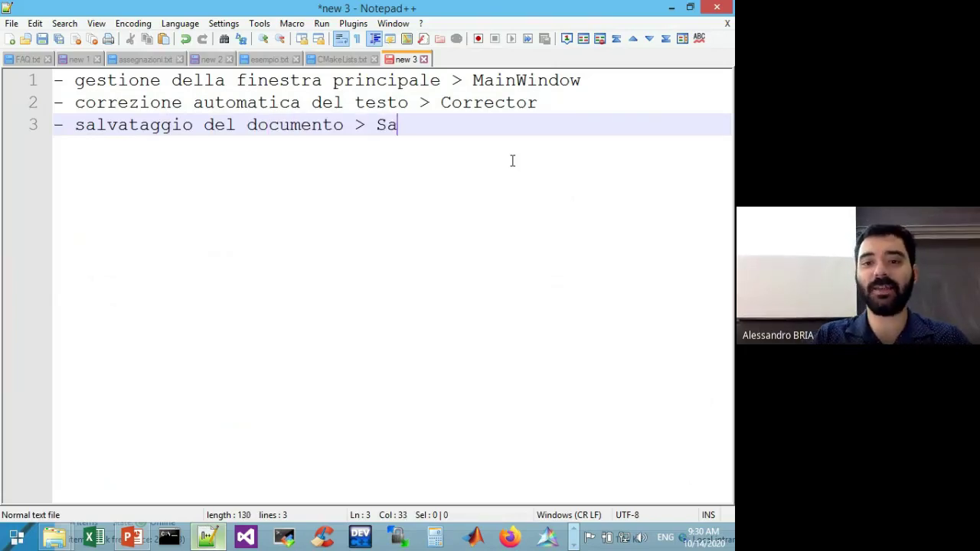
pyautogui.press('BackSpace')
pyautogui.press('BackSpace')
pyautogui.press('BackSpace')
pyautogui.press('BackSpace')
pyautogui.write('Do')
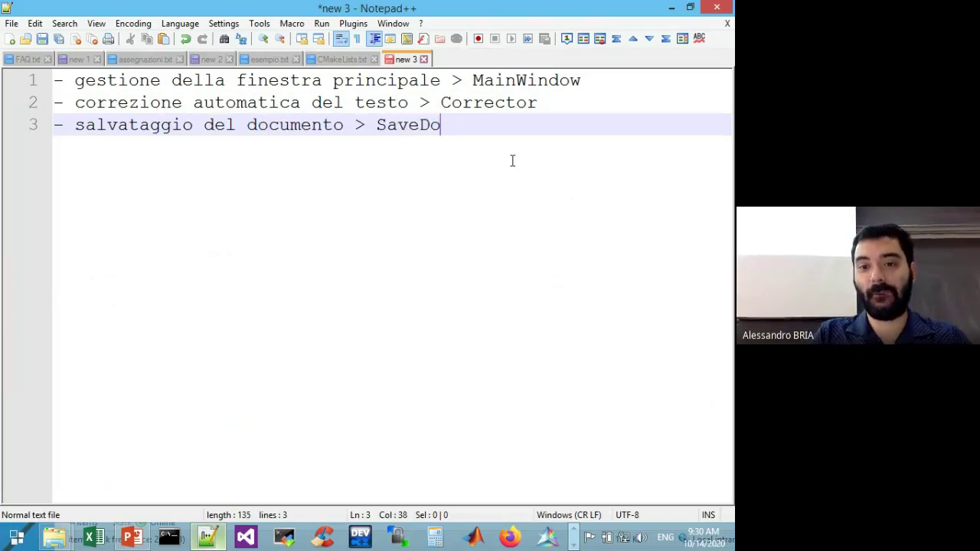
pyautogui.write('cument')
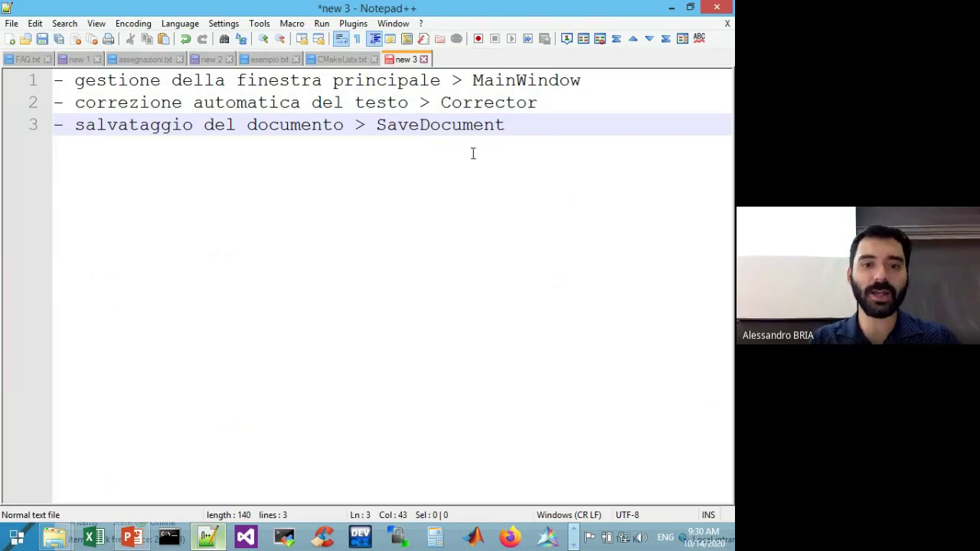
# Reword the task description on the third line to "gestione di un documento"
pyautogui.doubleClick(280, 128)
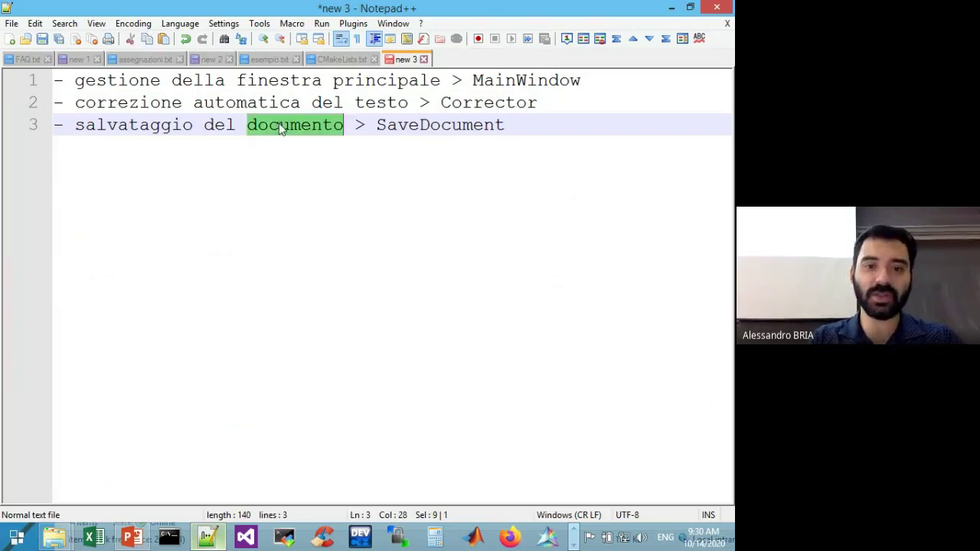
pyautogui.doubleClick(146, 126)
pyautogui.write('gestione di un')
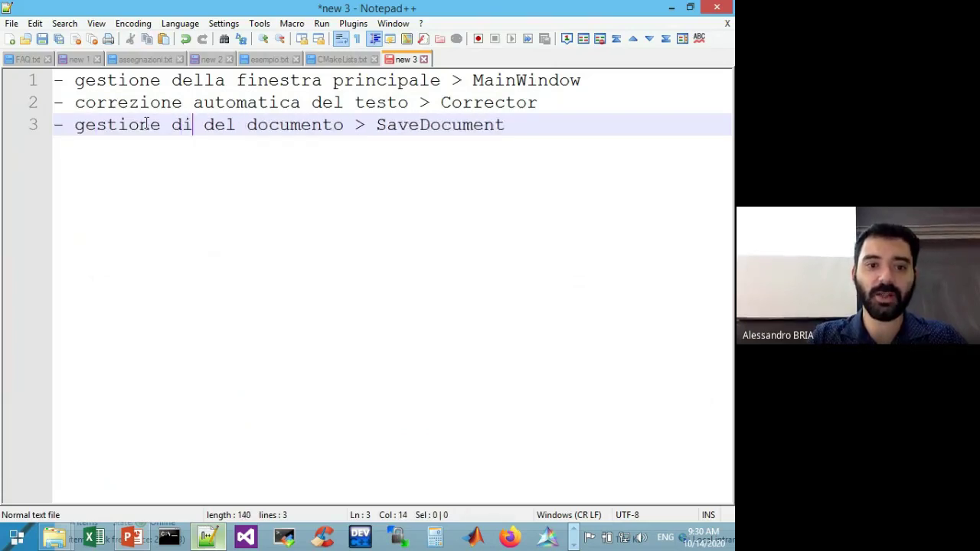
pyautogui.press('Delete')
pyautogui.press('Delete')
pyautogui.press('Delete')
pyautogui.press('Delete')
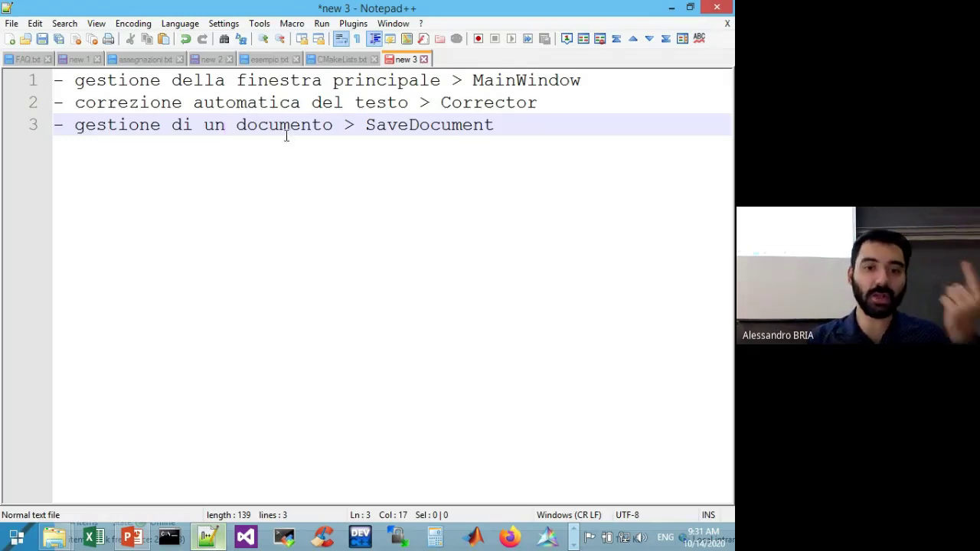
# Shorten the third line's class name to "Document" and start a fourth bullet below it
pyautogui.click(409, 125)
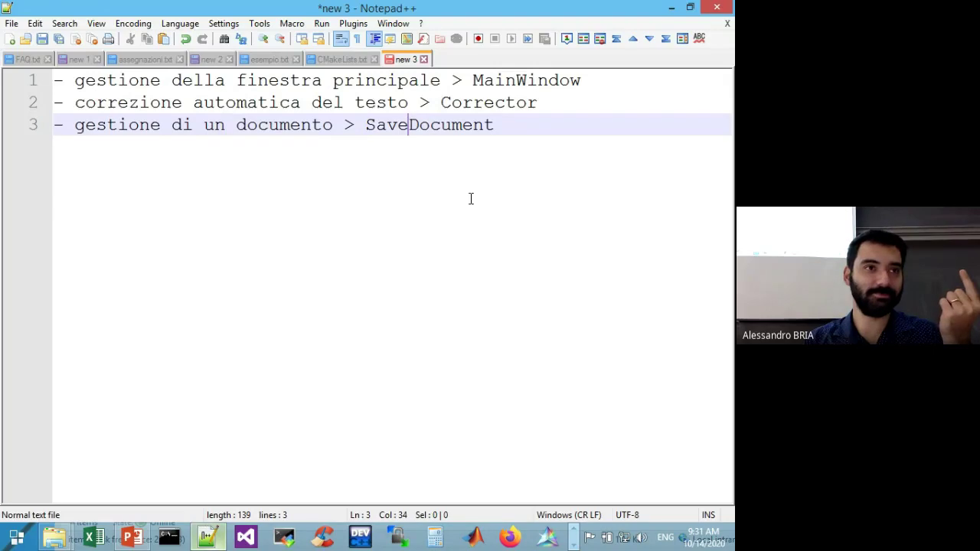
pyautogui.press('BackSpace')
pyautogui.press('BackSpace')
pyautogui.press('BackSpace')
pyautogui.press('BackSpace')
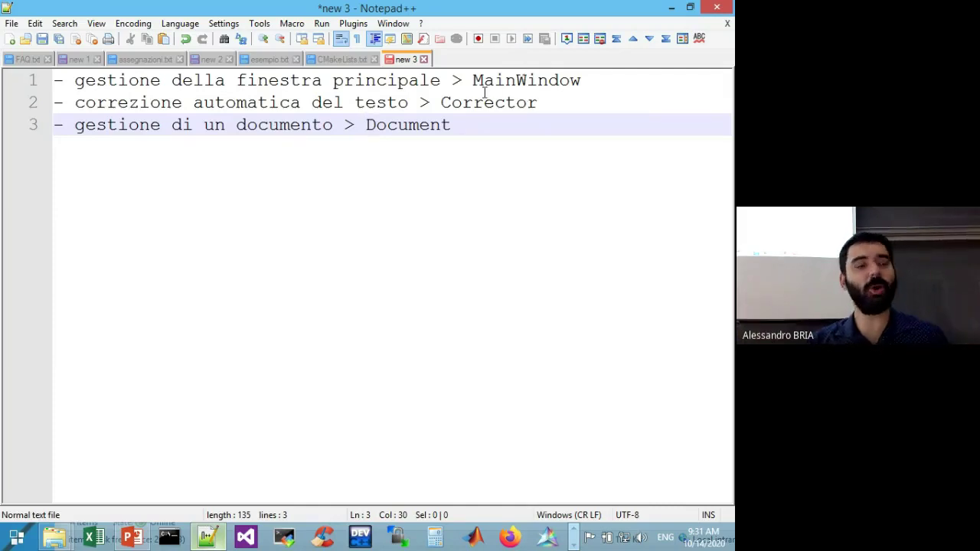
pyautogui.press('Return')
pyautogui.write('-')
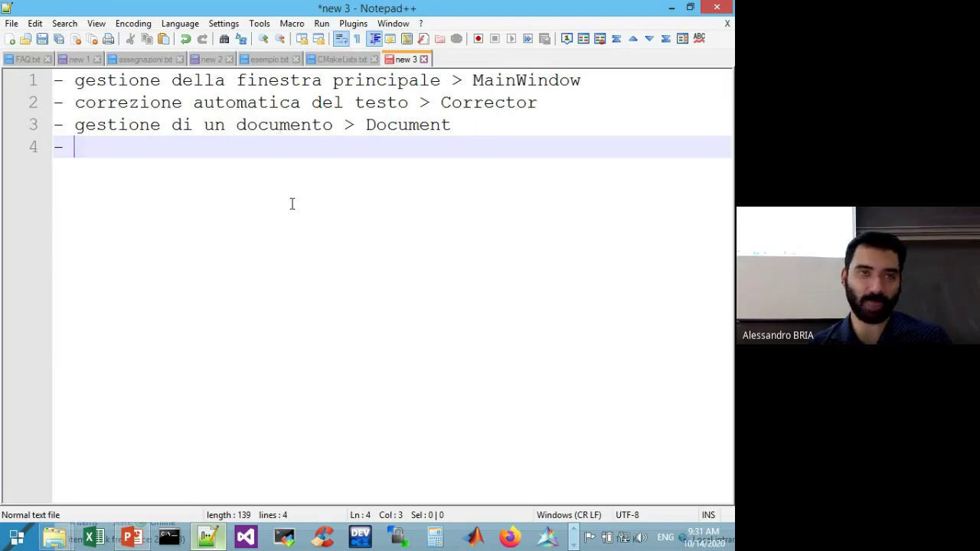
# Close Notepad++ and reopen it to check how the unsaved session is restored
pyautogui.click(718, 8)
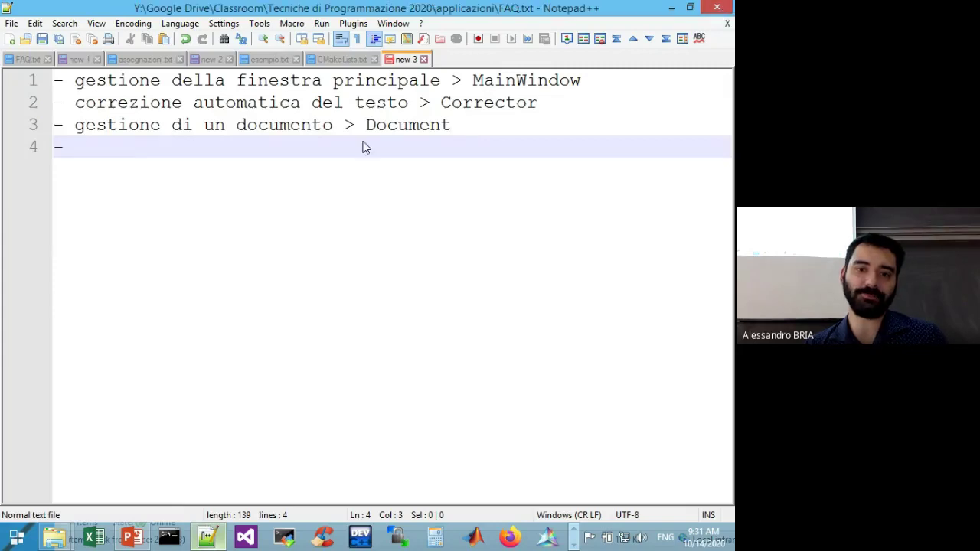
pyautogui.click(720, 8)
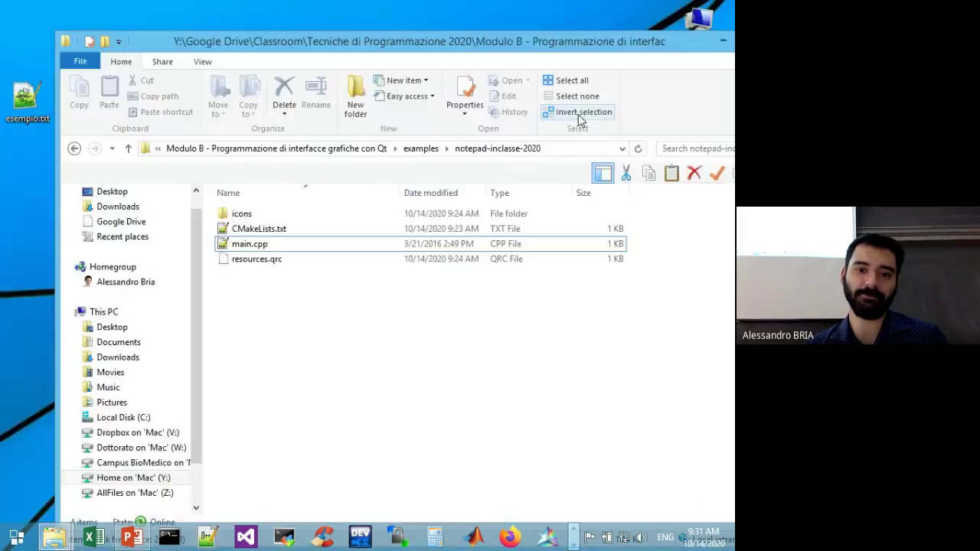
pyautogui.click(206, 538)
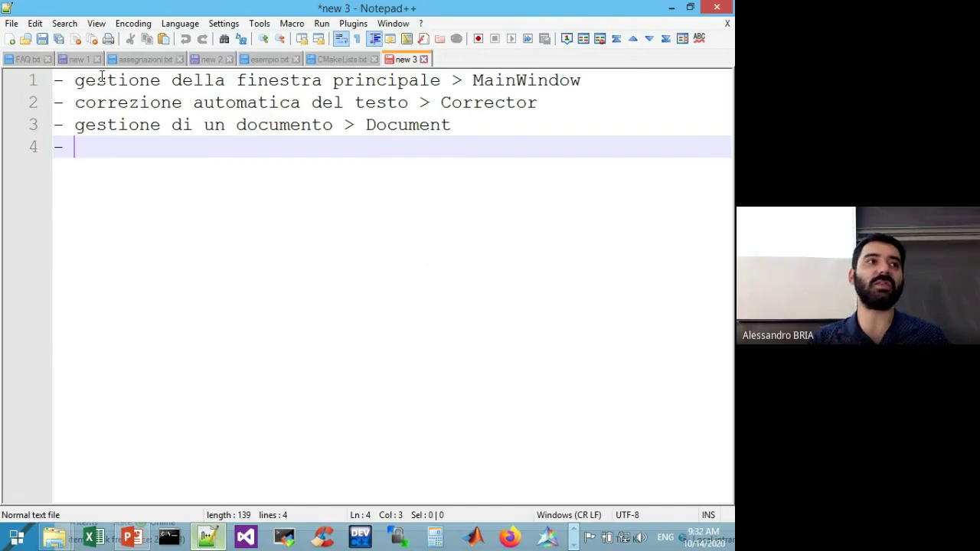
# Fill in the fourth bullet with "gestione della sessione di utilizzo > Session"
pyautogui.write('g')
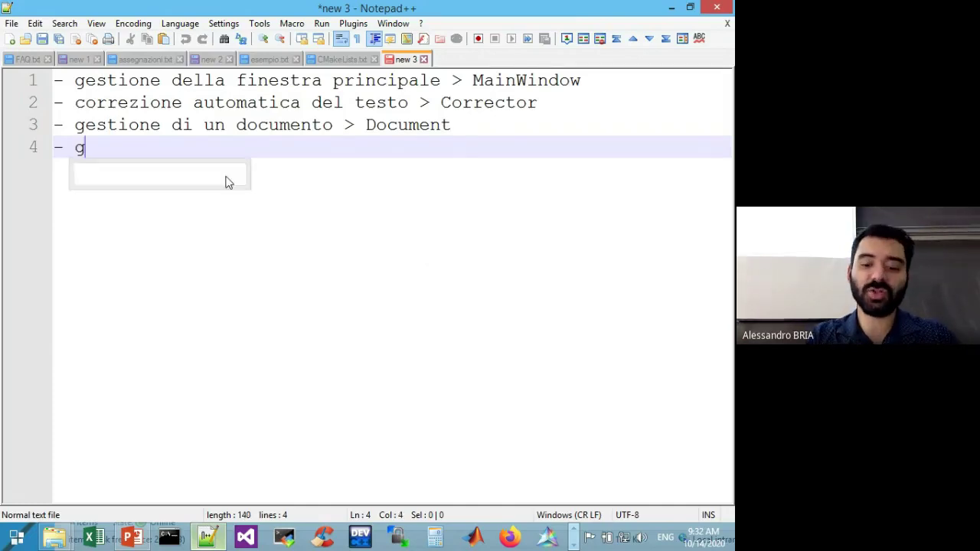
pyautogui.write('estione della session')
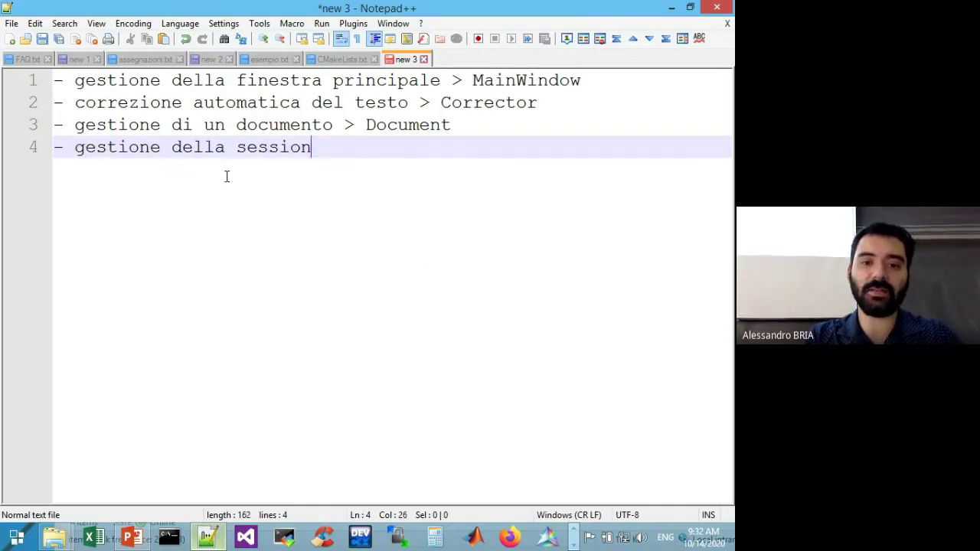
pyautogui.write('e di utilizzo >')
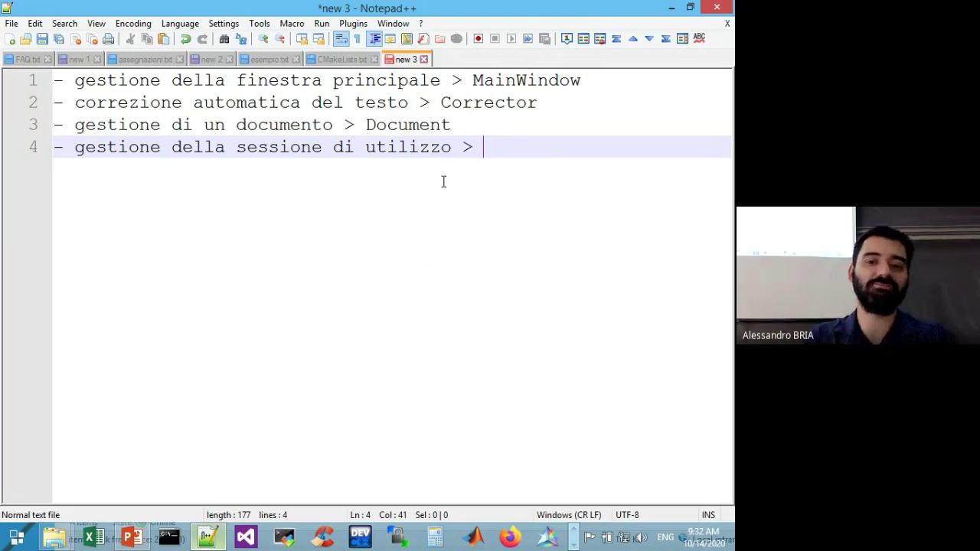
pyautogui.write('Session')
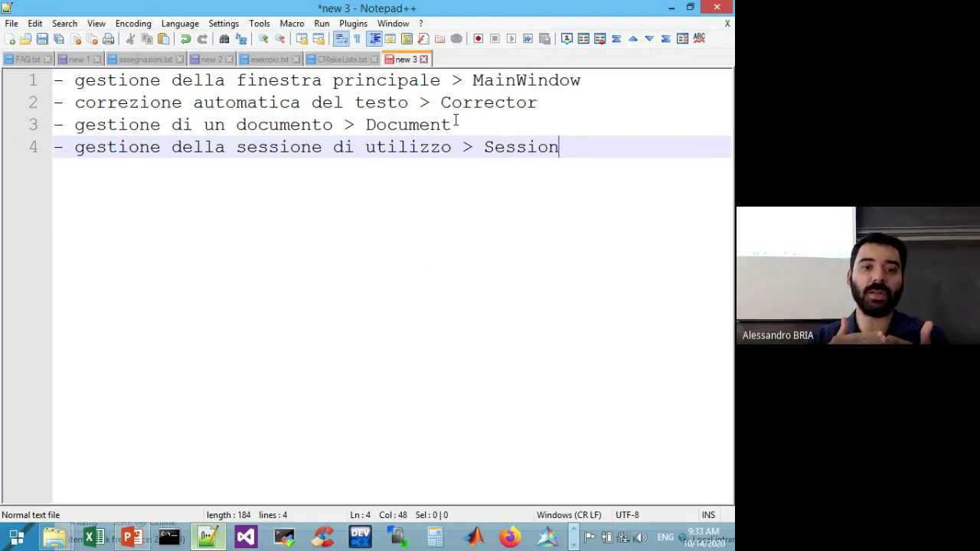
# Leave a blank line after the list and add the entry "- salvataggio di un documento > SaveDocument"
pyautogui.press('Return')
pyautogui.press('Return')
pyautogui.write('- salvataggio di un d')
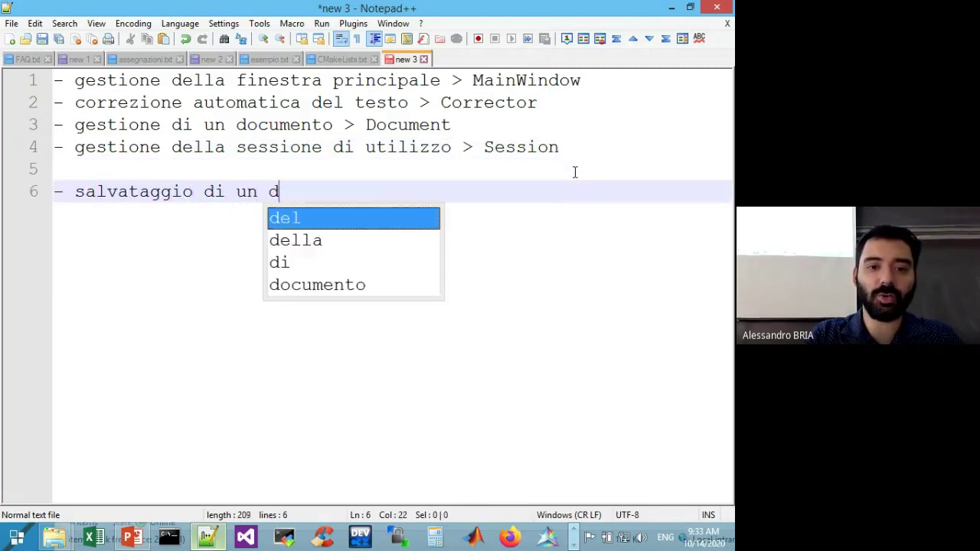
pyautogui.write('ocumento > SaveDocument')
# Add the line "- lettura/apertura di un documento > ReadDocument" under the SaveDocument entry
pyautogui.press('Return')
pyautogui.write('- lettura/')
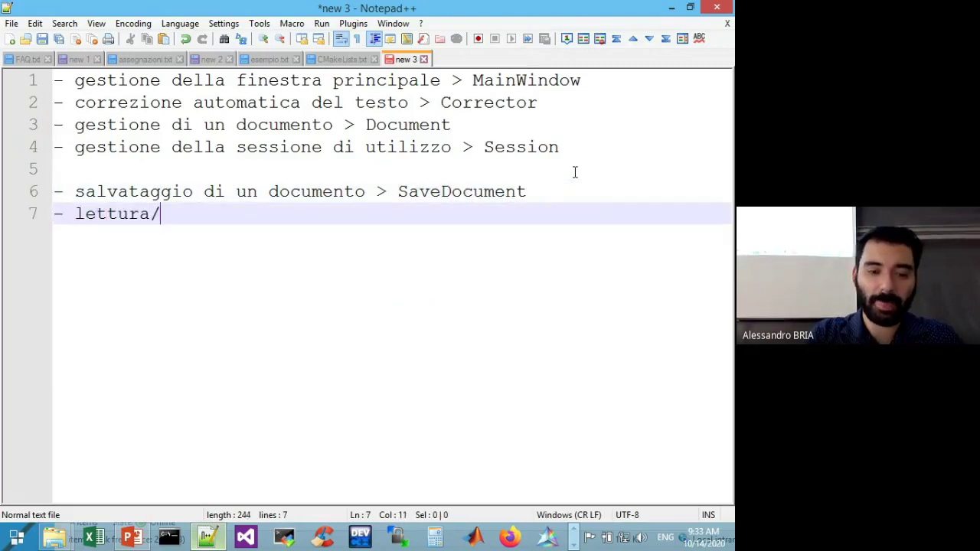
pyautogui.write('apertura di un docu')
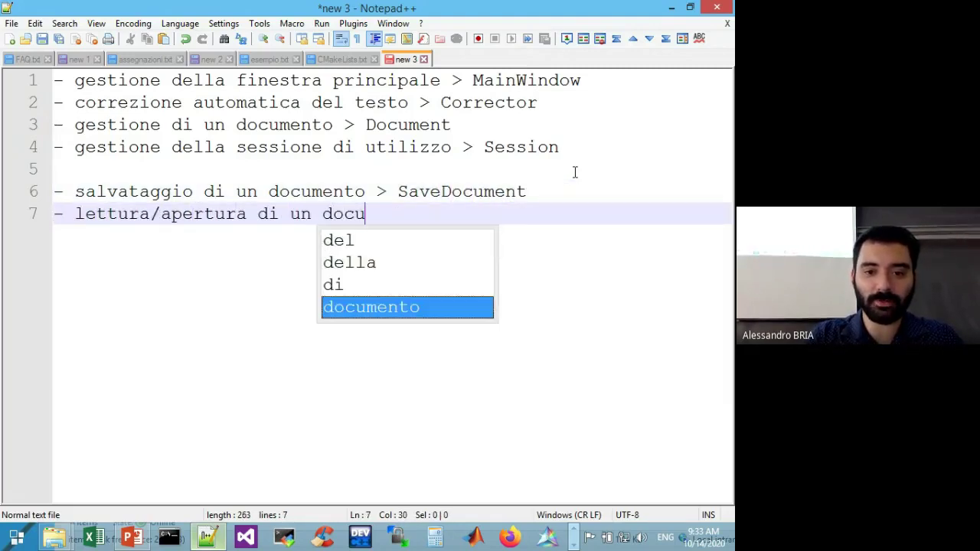
pyautogui.write('mento > ReadDocume')
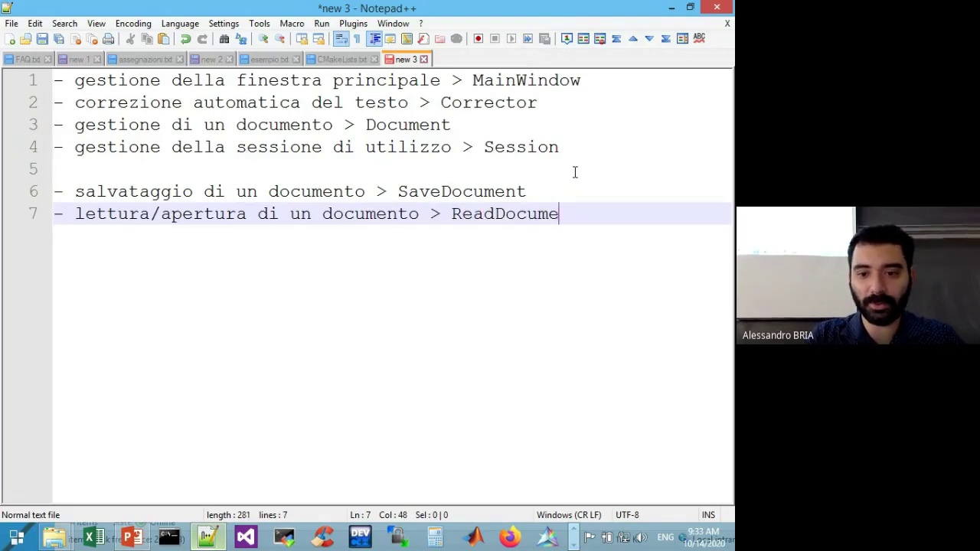
pyautogui.write('nt')
# Add the line "- numerazione automatica di un nuovo documento > DocumentNumerator" at the end of the second list
pyautogui.press('Return')
pyautogui.write('- ')
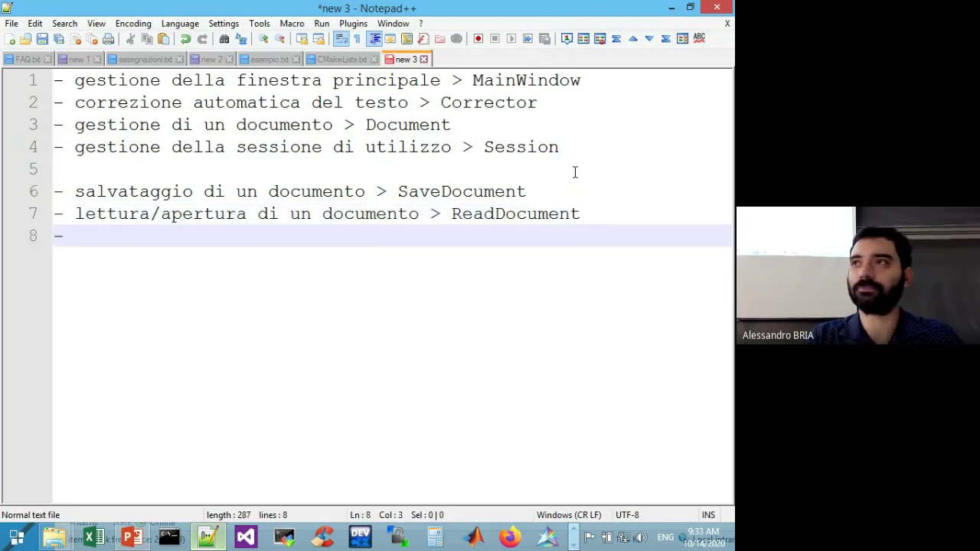
pyautogui.write('Numera')
pyautogui.press('BackSpace')
pyautogui.press('BackSpace')
pyautogui.press('BackSpace')
pyautogui.press('BackSpace')
pyautogui.press('BackSpace')
pyautogui.press('BackSpace')
pyautogui.write('numerazione automatica di un nuoov')
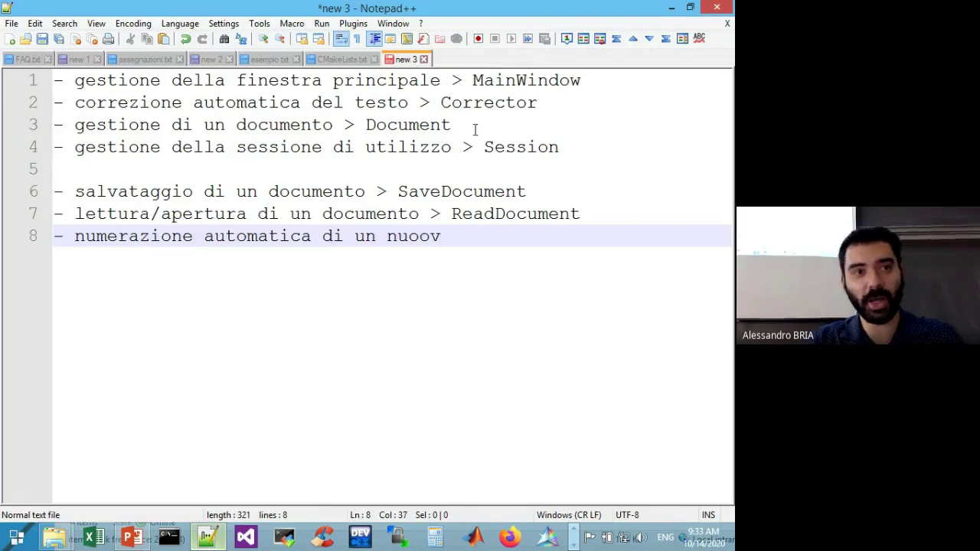
pyautogui.press('BackSpace')
pyautogui.press('BackSpace')
pyautogui.press('BackSpace')
pyautogui.write('vo docu')
pyautogui.press('Return')
pyautogui.write('> Document')
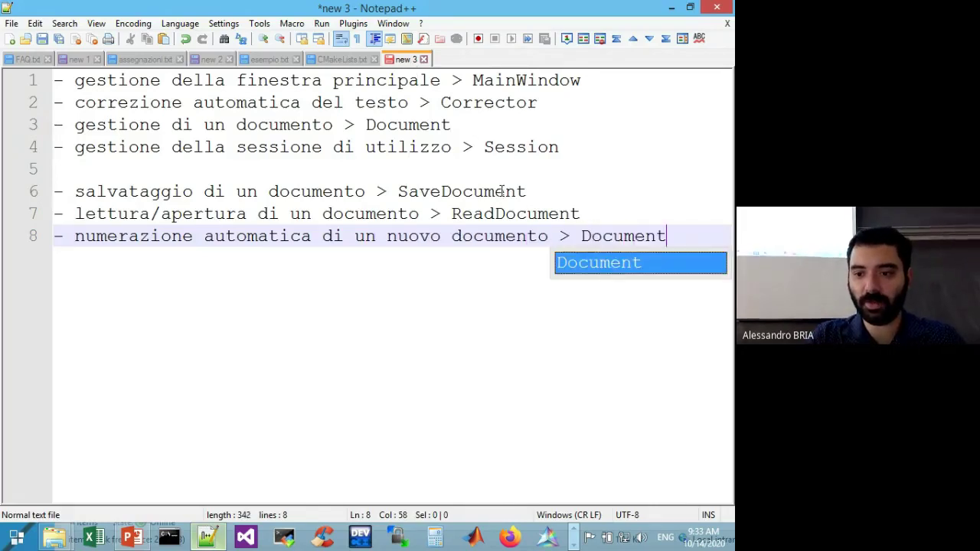
pyautogui.write('Numerator')
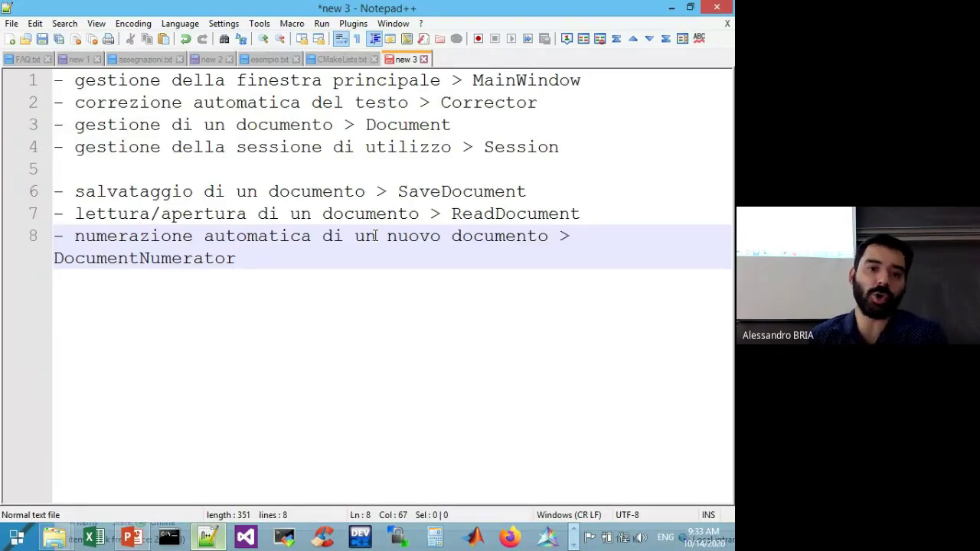
pyautogui.doubleClick(149, 191)
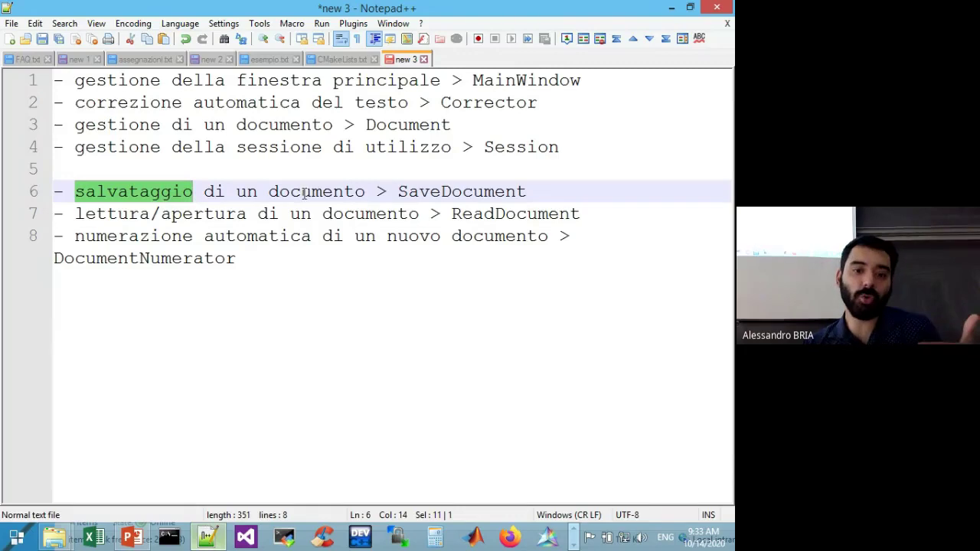
pyautogui.click(150, 193)
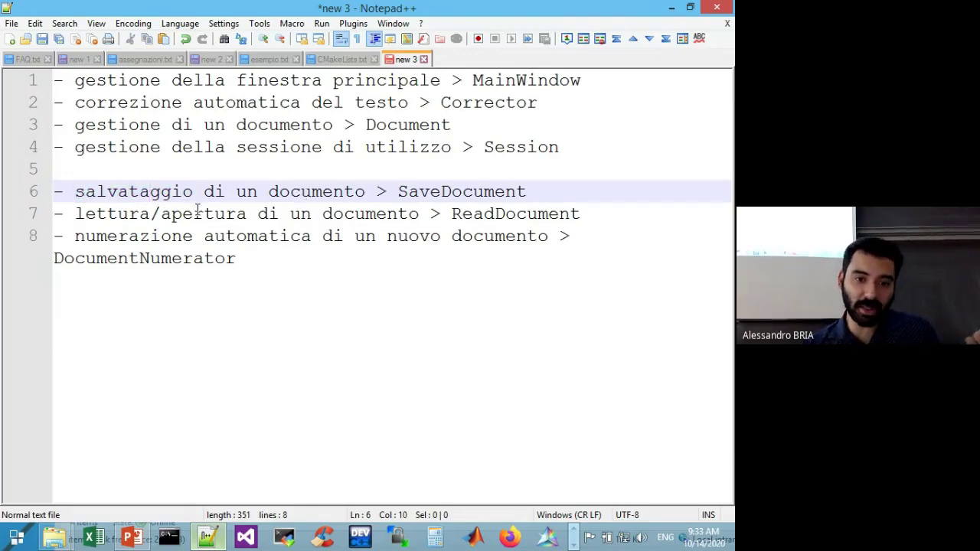